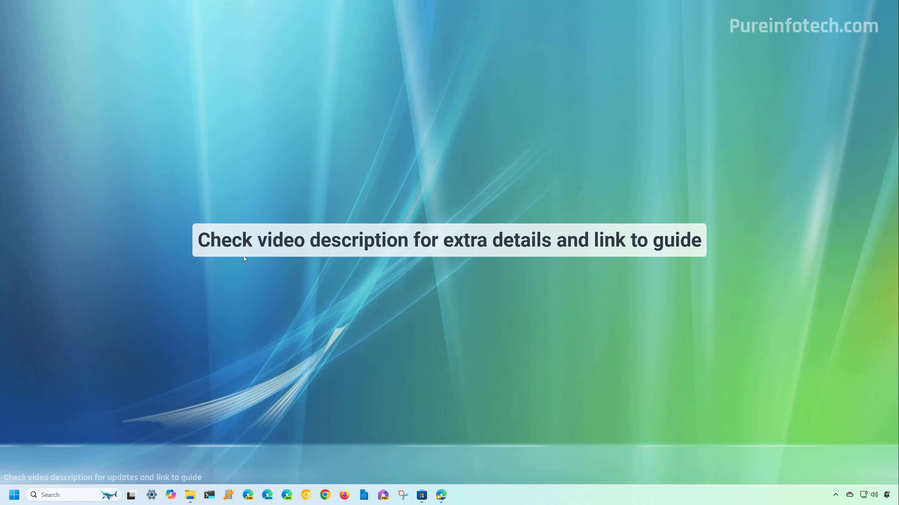
Step: Launch the Settings app by searching 'sett' from the Start menu
{"action": "key", "text": "super"}
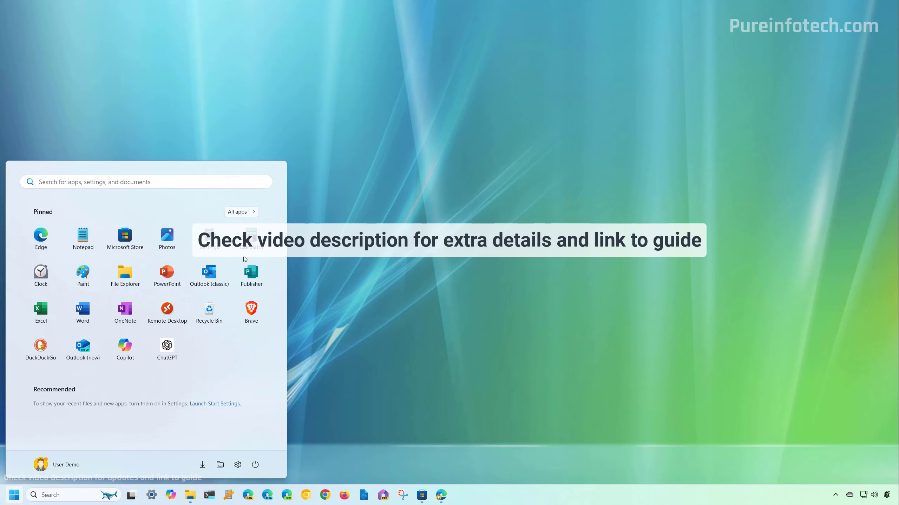
{"action": "type", "text": "settings"}
{"action": "key", "text": "Return"}
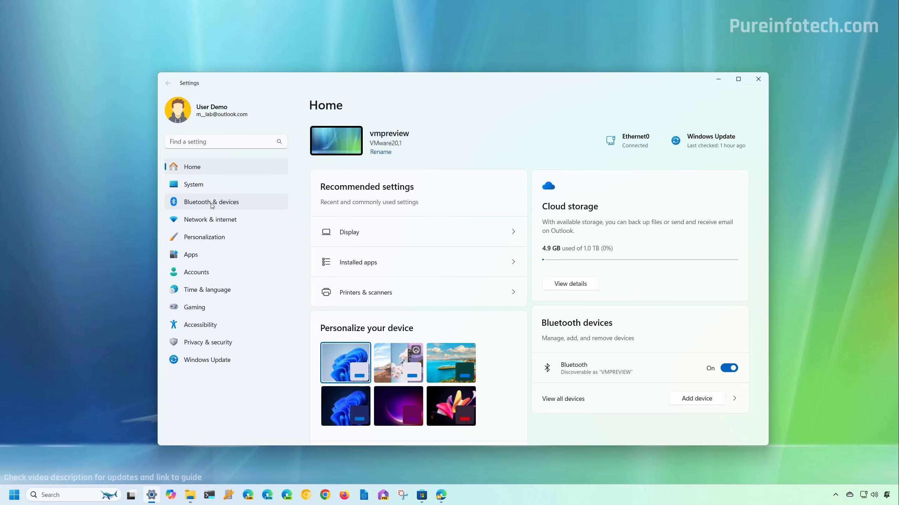
Step: On the Bluetooth & devices page, toggle Bluetooth off and on twice, leaving it on
{"action": "left_click", "coordinate": [211, 203]}
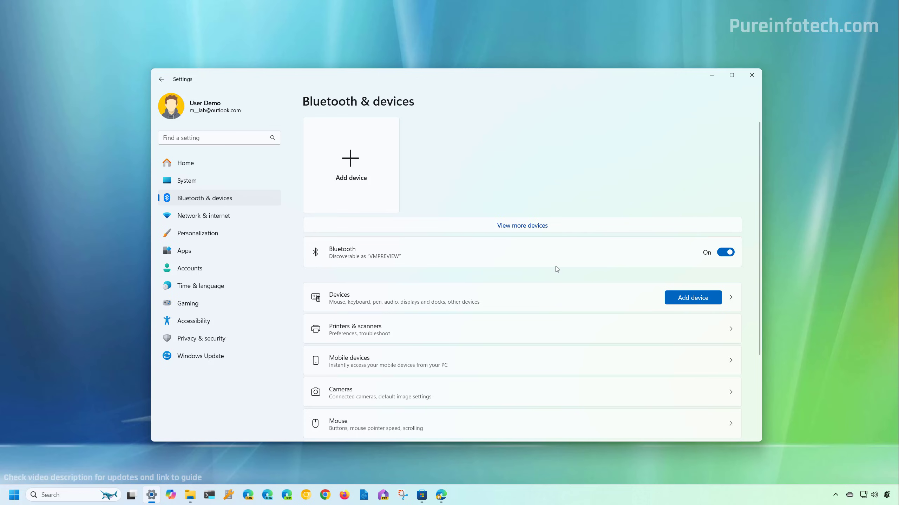
{"action": "left_click", "coordinate": [727, 254]}
{"action": "left_click", "coordinate": [727, 253]}
{"action": "left_click", "coordinate": [727, 253]}
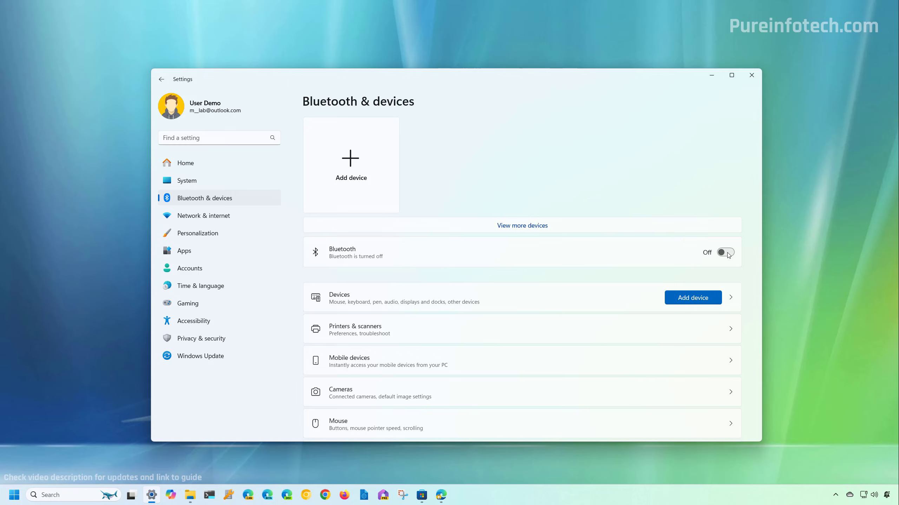
{"action": "left_click", "coordinate": [728, 253]}
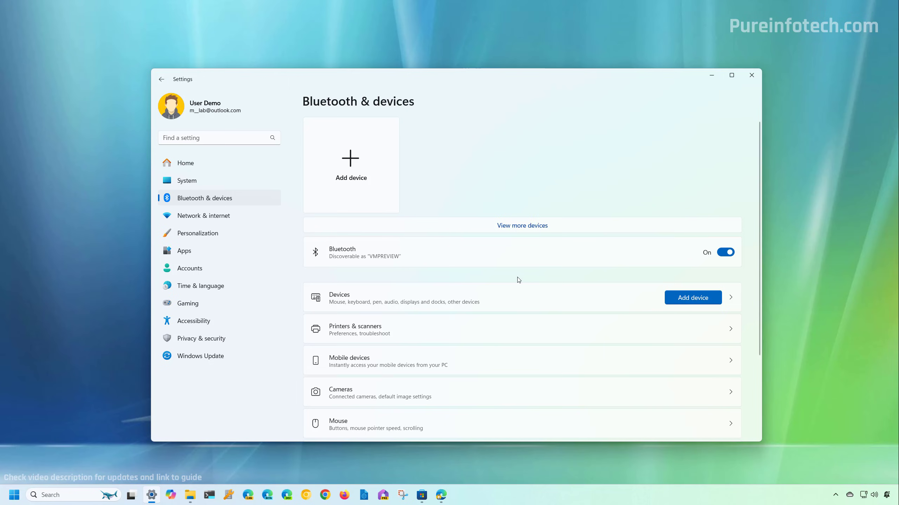
Step: On the Devices page, toggle Bluetooth off and back on, then scroll down to Related settings
{"action": "left_click", "coordinate": [359, 303]}
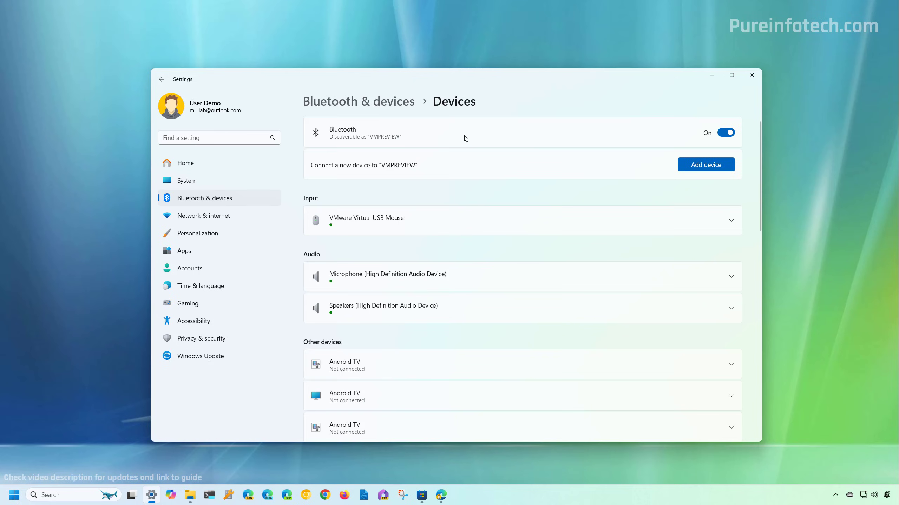
{"action": "left_click", "coordinate": [728, 134]}
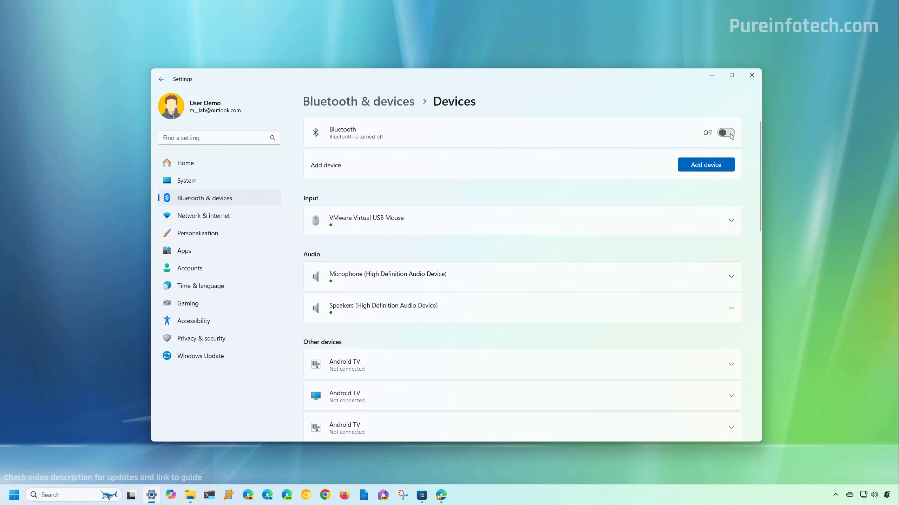
{"action": "left_click", "coordinate": [730, 134]}
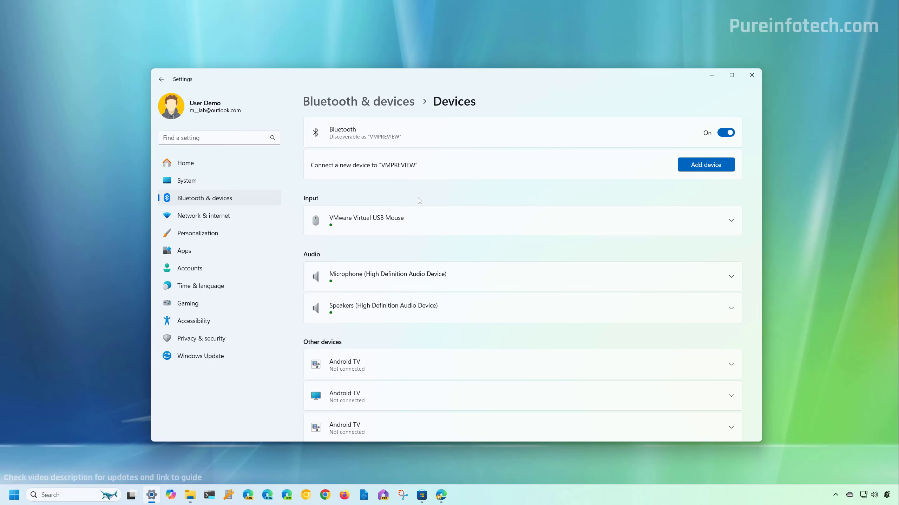
{"action": "scroll", "coordinate": [419, 201], "scroll_direction": "down", "scroll_amount": 10}
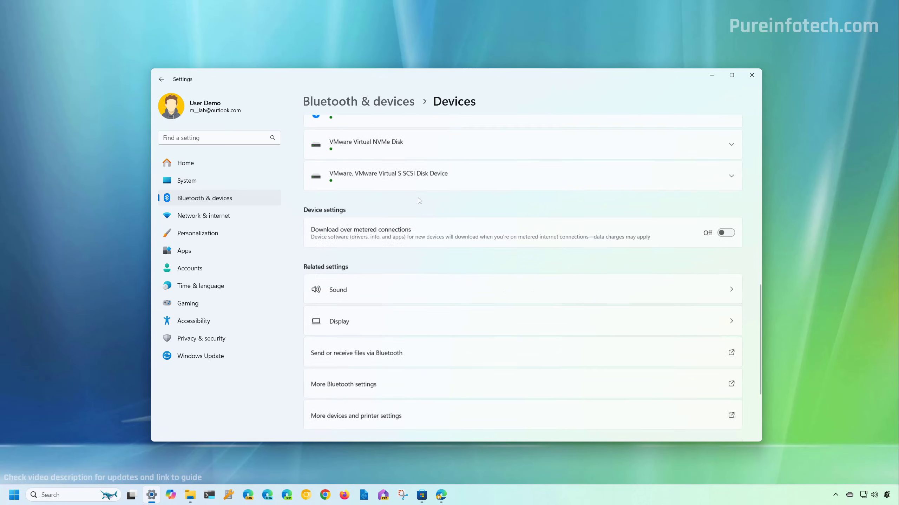
{"action": "scroll", "coordinate": [418, 201], "scroll_direction": "down", "scroll_amount": 3}
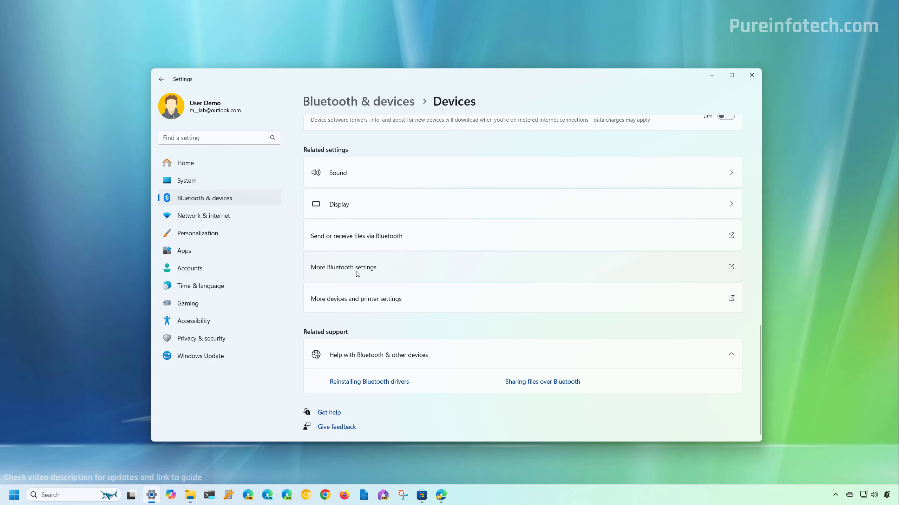
Step: Open 'More Bluetooth settings' and drag the Bluetooth Settings dialog to the screen centre
{"action": "left_click", "coordinate": [356, 271]}
{"action": "left_click_drag", "start_coordinate": [121, 64], "coordinate": [463, 98]}
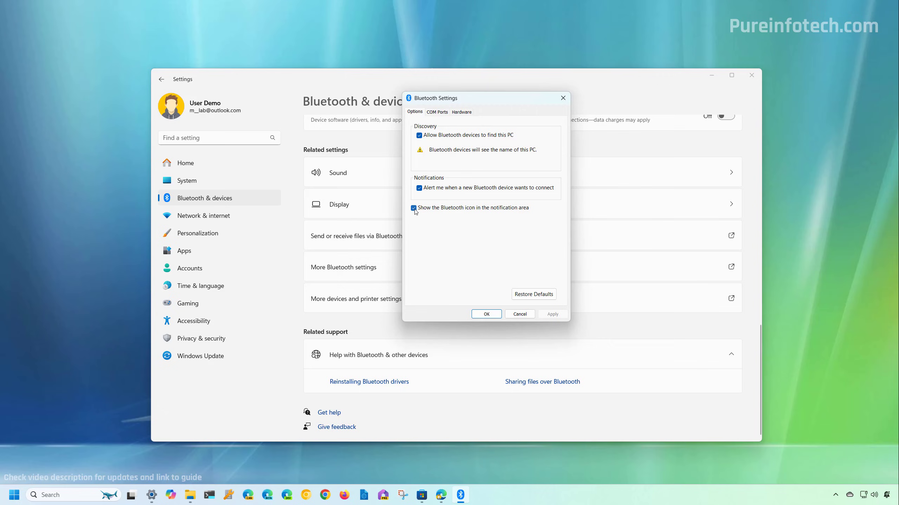
Step: Close Bluetooth Settings with OK, show the desktop, and toggle the Quick Settings Bluetooth tile off and on
{"action": "left_click", "coordinate": [485, 315]}
{"action": "key", "text": "super+d"}
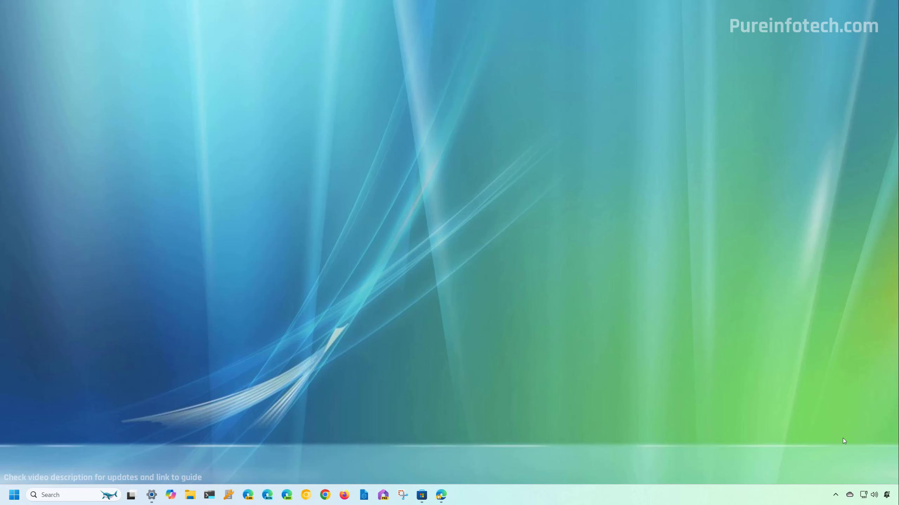
{"action": "left_click", "coordinate": [873, 495]}
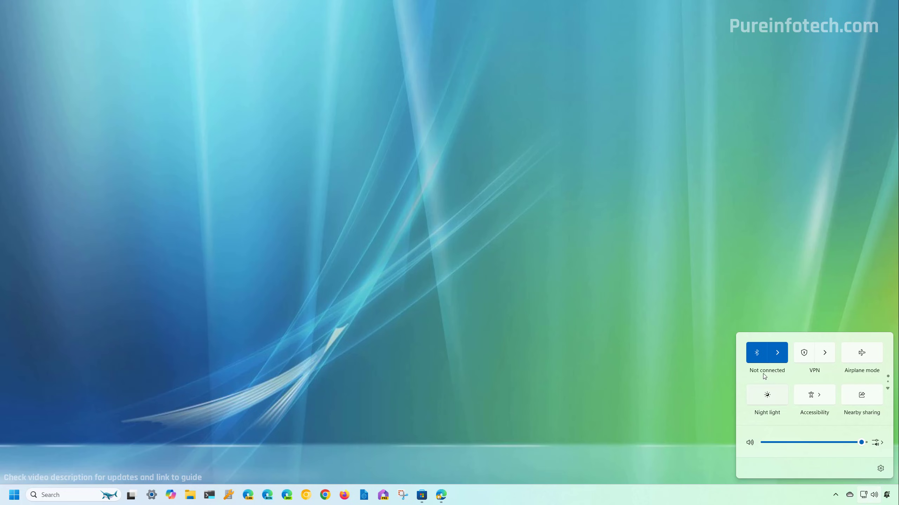
{"action": "left_click", "coordinate": [757, 354]}
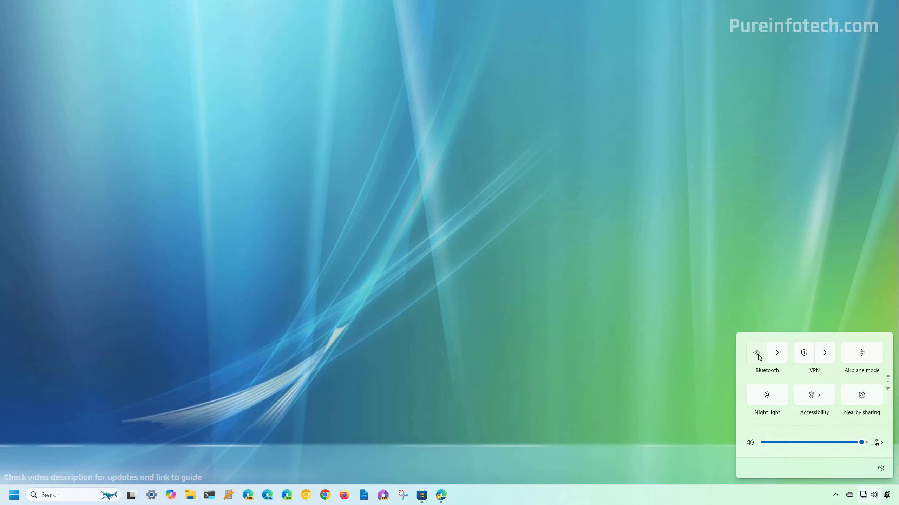
{"action": "left_click", "coordinate": [758, 356]}
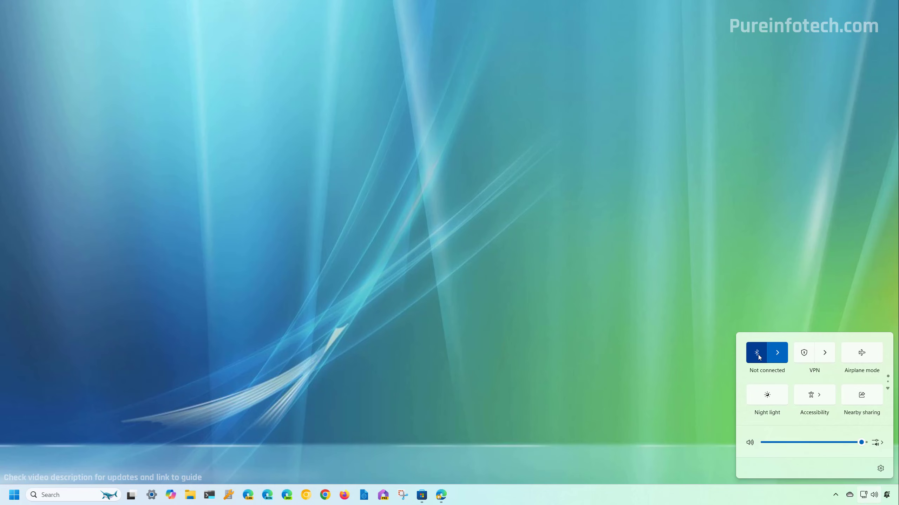
Step: In the Quick Settings Bluetooth list, try the OnePlus 7T, toggle Bluetooth off and on, then close the flyout
{"action": "left_click", "coordinate": [779, 356]}
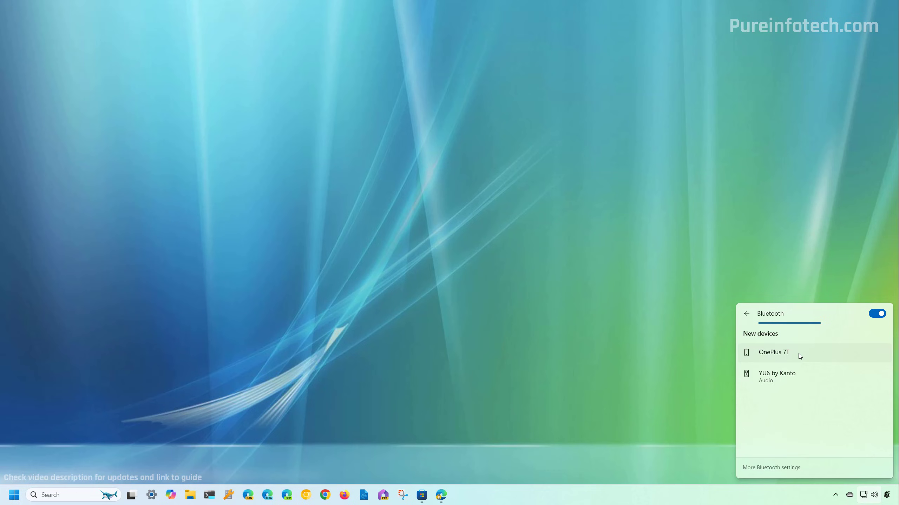
{"action": "left_click", "coordinate": [799, 355]}
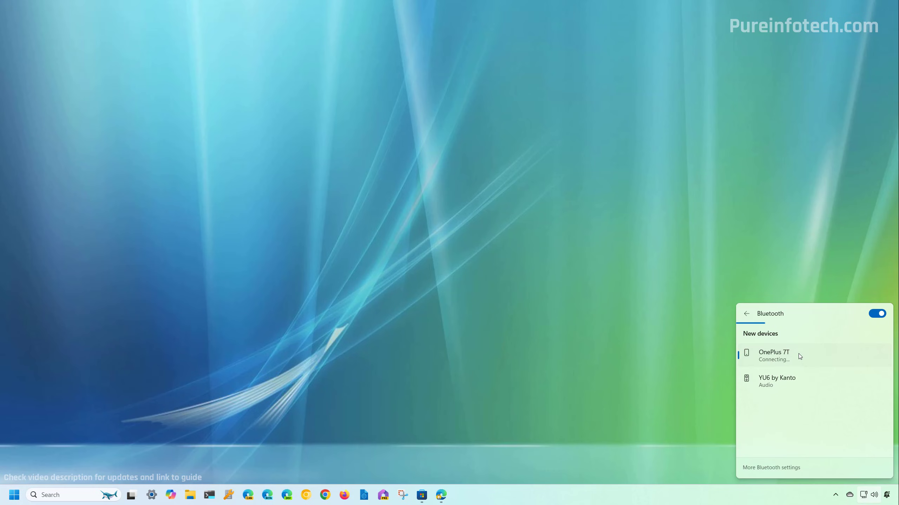
{"action": "left_click", "coordinate": [879, 313]}
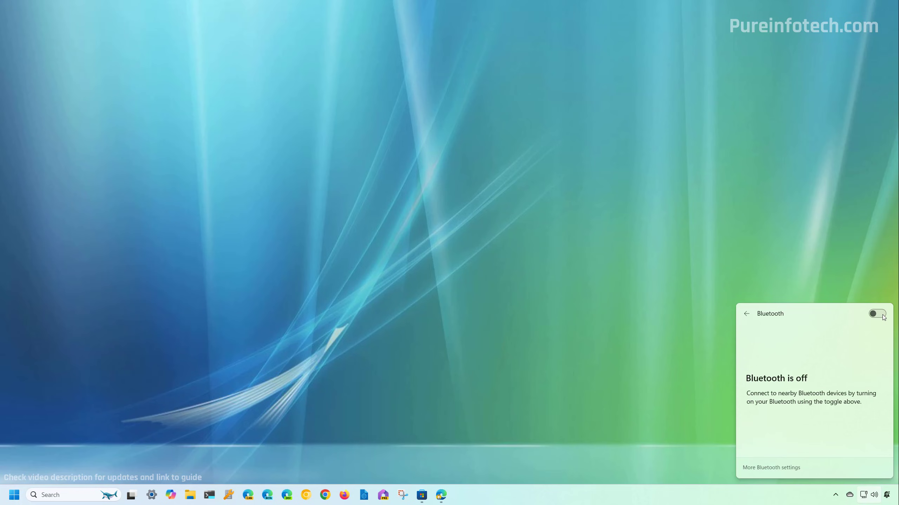
{"action": "left_click", "coordinate": [883, 316]}
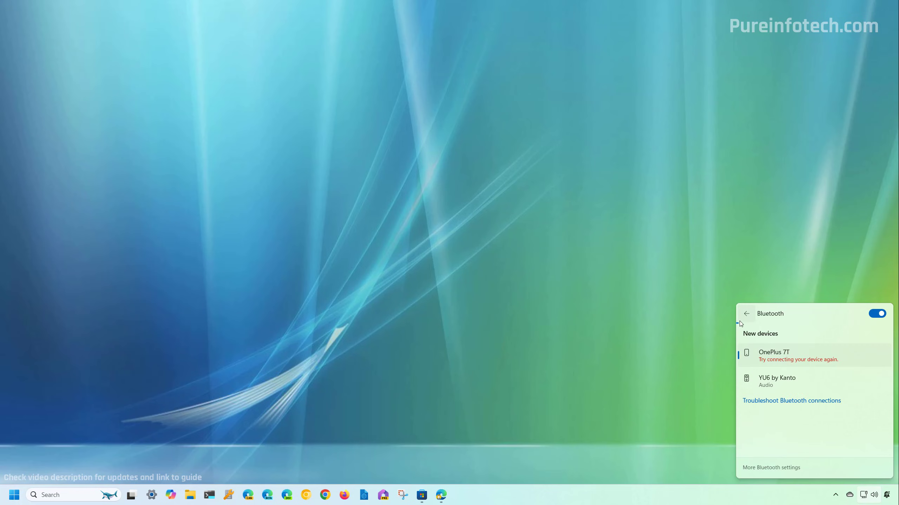
{"action": "left_click", "coordinate": [260, 177]}
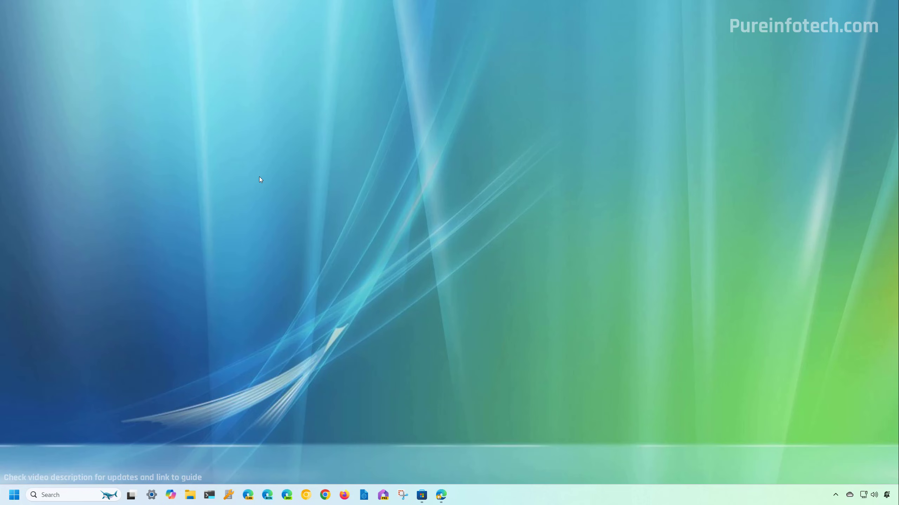
Step: Open Device Manager via a 'device' Start search and expand the Bluetooth category
{"action": "key", "text": "super"}
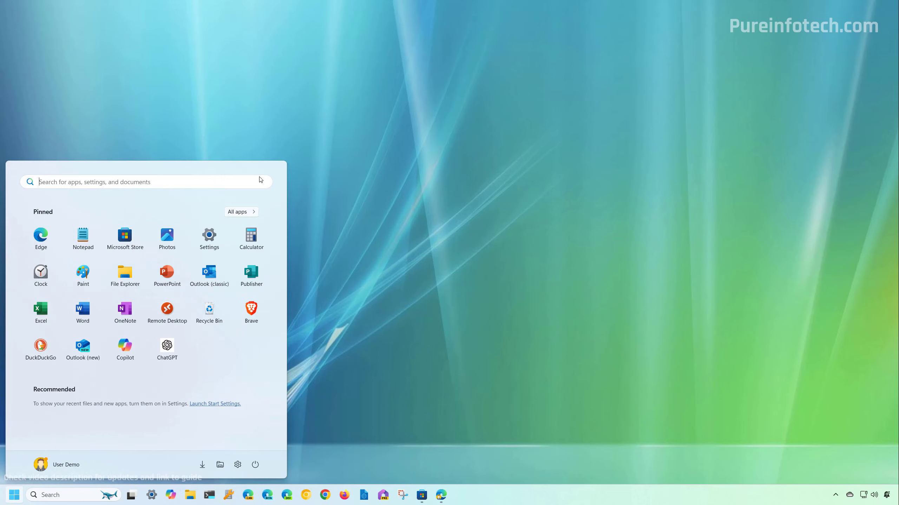
{"action": "type", "text": "device"}
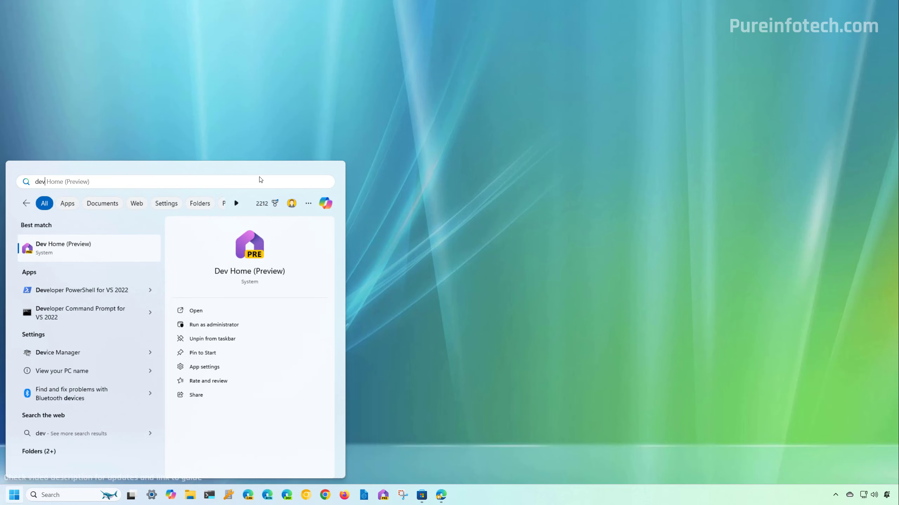
{"action": "left_click", "coordinate": [96, 257]}
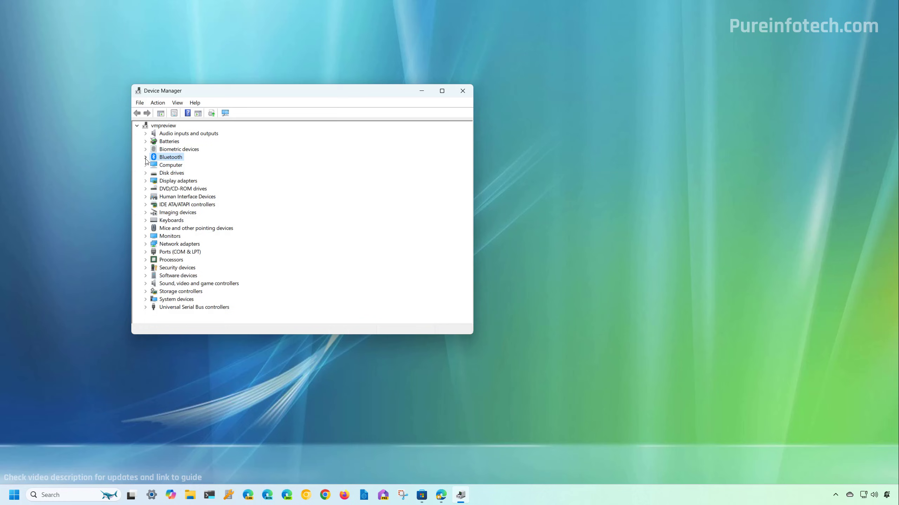
{"action": "left_click", "coordinate": [146, 157]}
{"action": "left_click", "coordinate": [164, 167]}
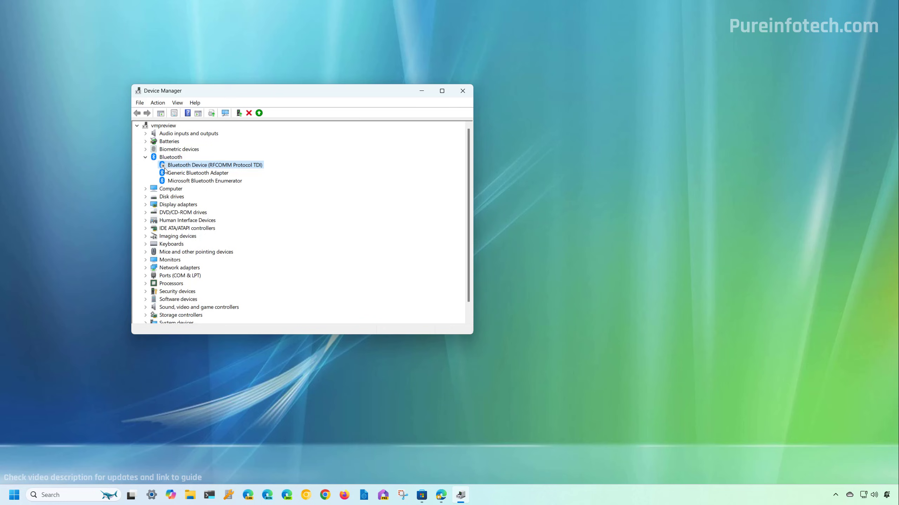
Step: Enable the Bluetooth Device (RFCOMM Protocol TDI), then disable it again and confirm
{"action": "right_click", "coordinate": [186, 167]}
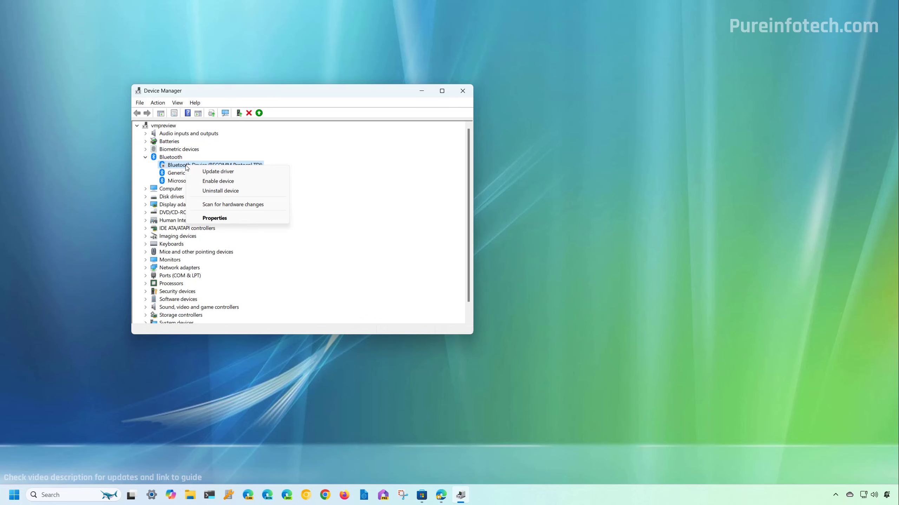
{"action": "left_click", "coordinate": [222, 183]}
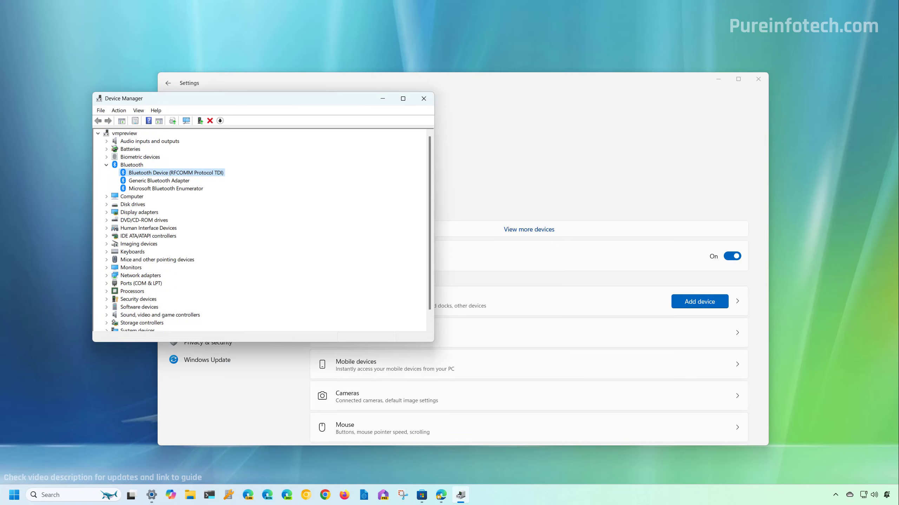
{"action": "right_click", "coordinate": [168, 175]}
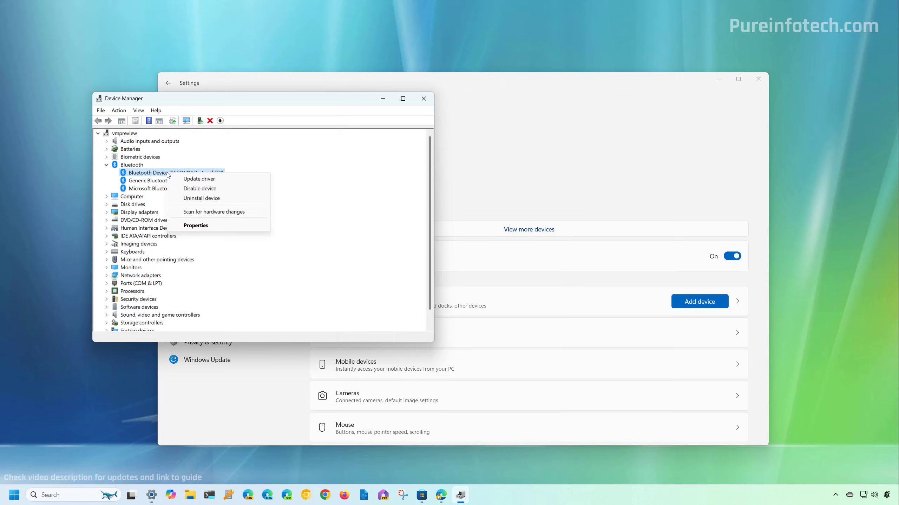
{"action": "left_click", "coordinate": [198, 188]}
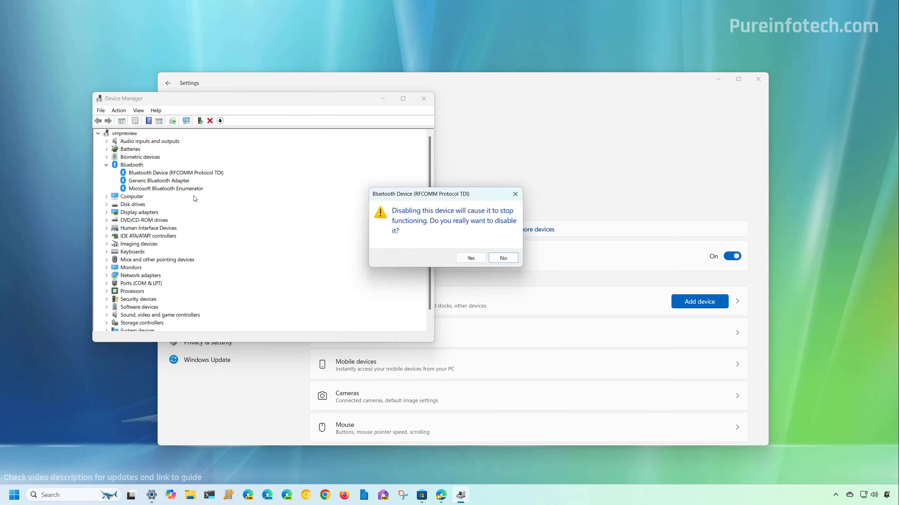
{"action": "left_click", "coordinate": [470, 258]}
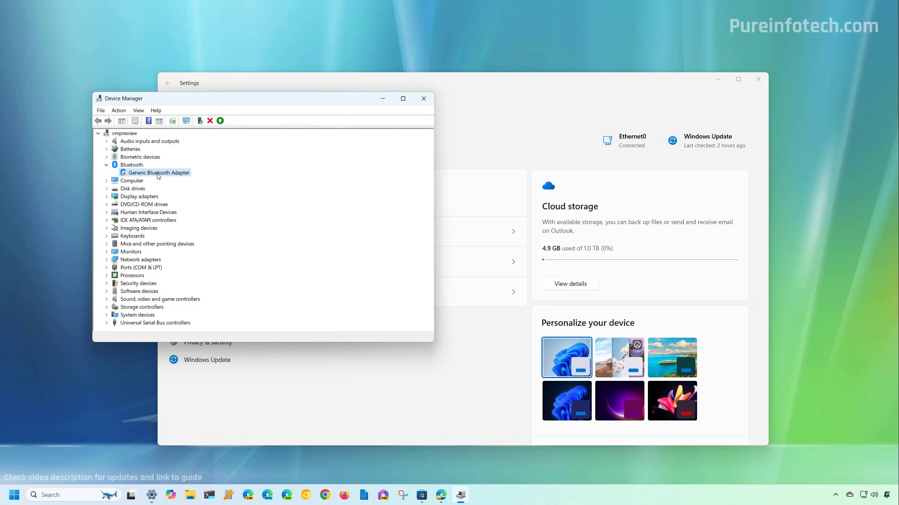
Step: Enable the Generic Bluetooth Adapter and Microsoft Bluetooth Enumerator, then bring Settings to the front
{"action": "right_click", "coordinate": [158, 173]}
{"action": "left_click", "coordinate": [191, 190]}
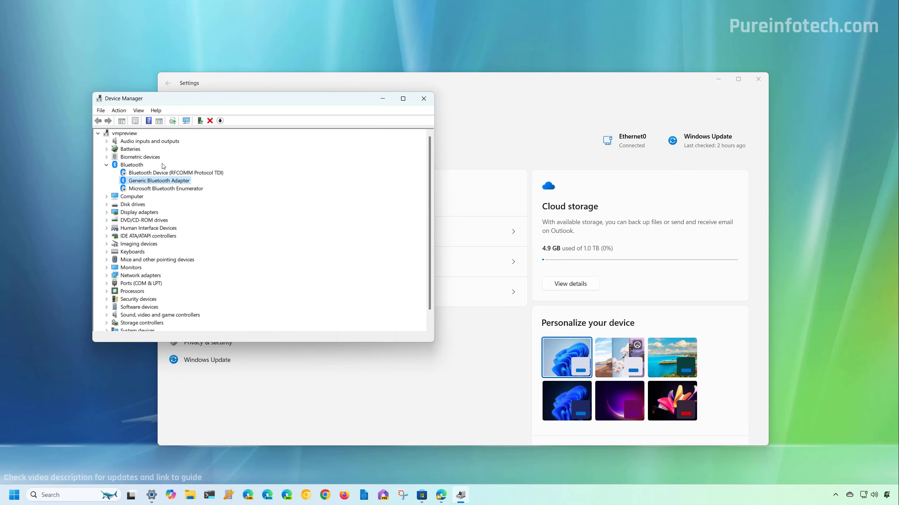
{"action": "right_click", "coordinate": [159, 174]}
{"action": "key", "text": "Escape"}
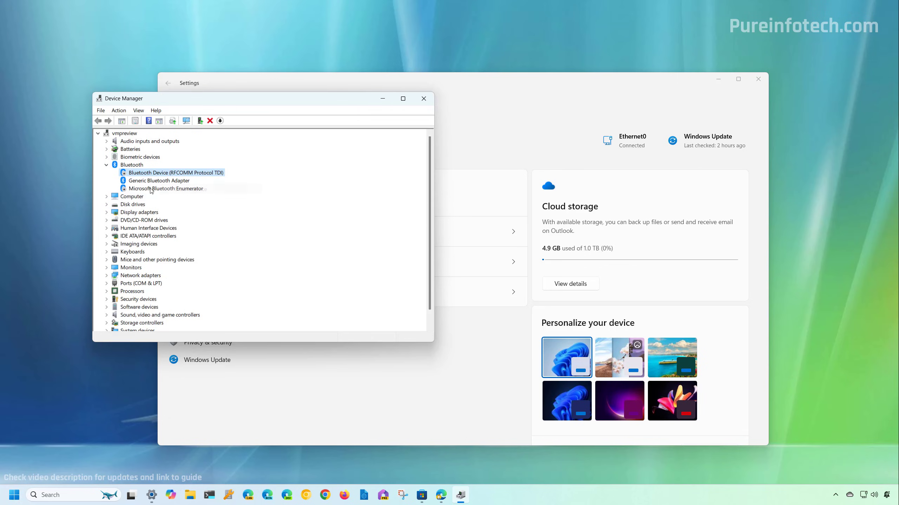
{"action": "right_click", "coordinate": [151, 189]}
{"action": "left_click", "coordinate": [176, 208]}
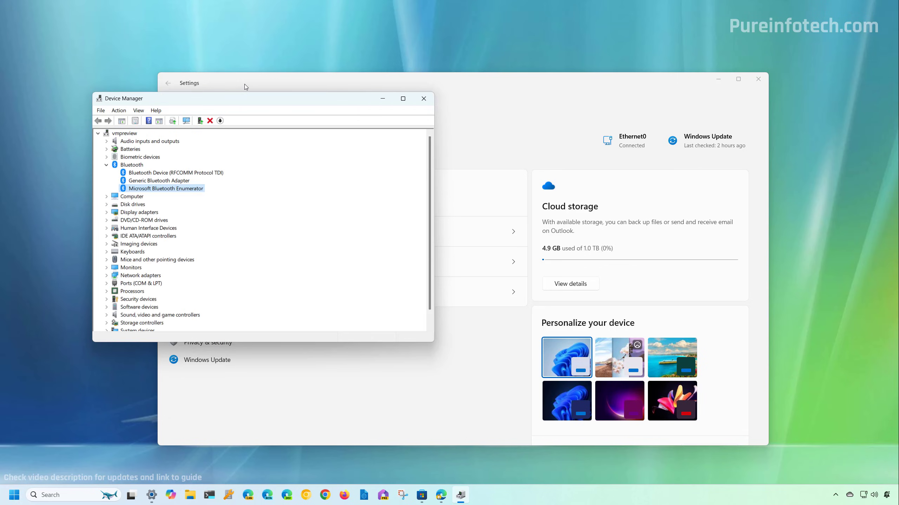
{"action": "left_click", "coordinate": [244, 84]}
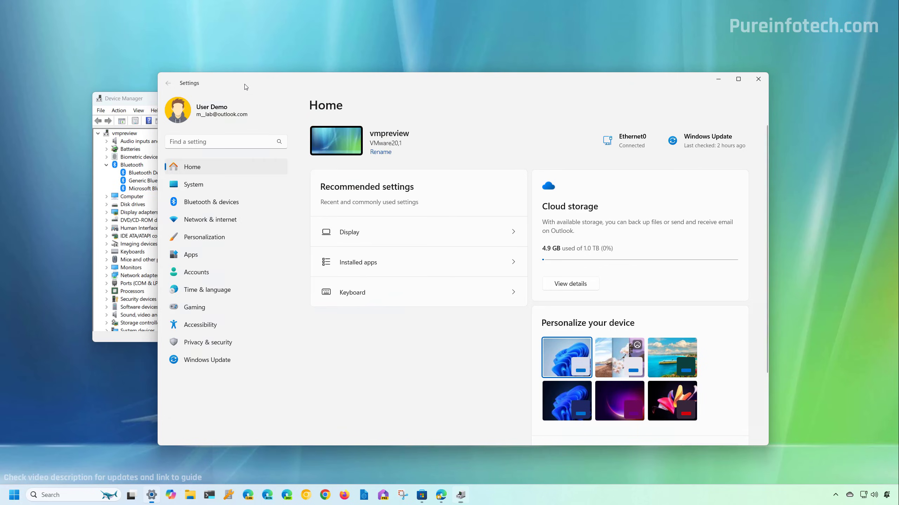
Step: Show the Bluetooth & devices page in Settings, then switch back to Device Manager with Alt+Tab
{"action": "left_click", "coordinate": [215, 205]}
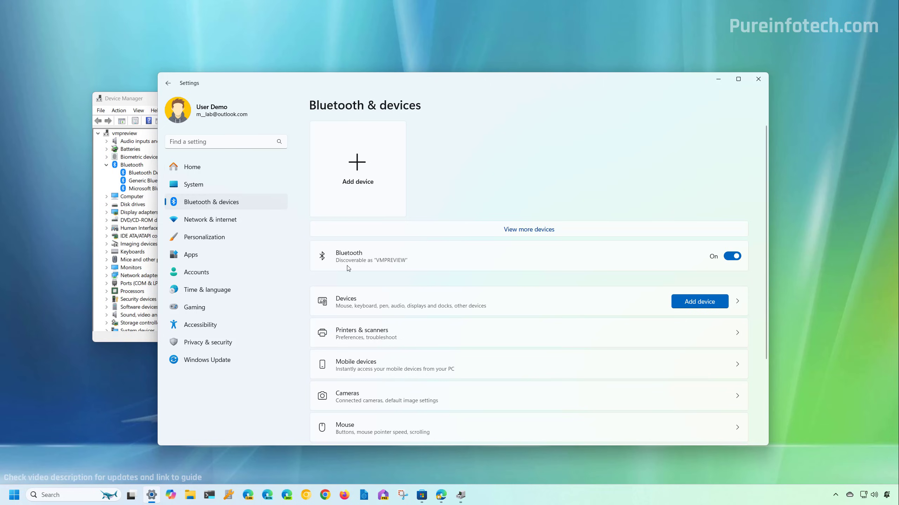
{"action": "key", "text": "alt+Tab"}
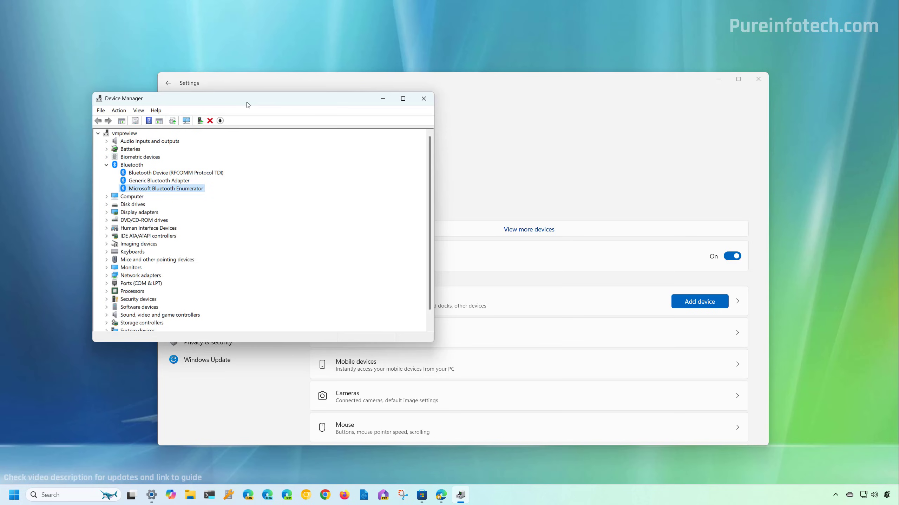
Step: Confirm the RFCOMM Protocol TDI device is enabled, then dismiss its menu without changes
{"action": "right_click", "coordinate": [155, 173]}
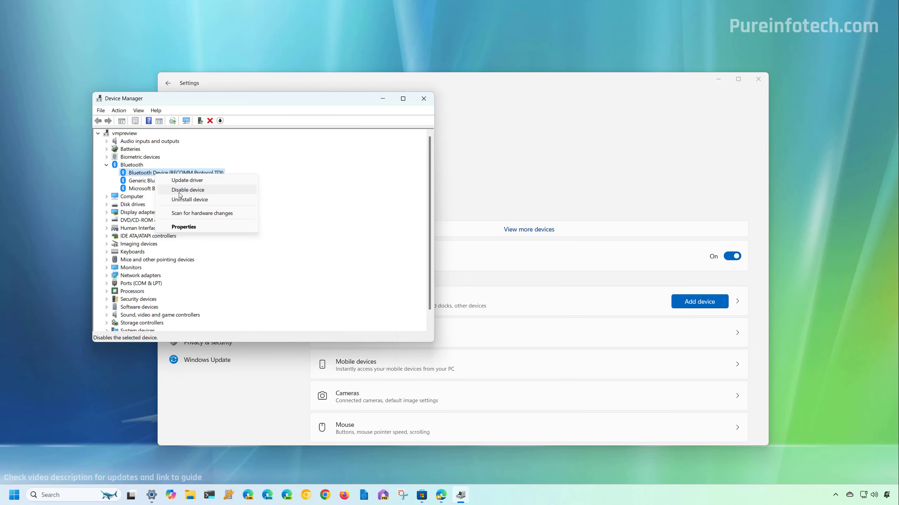
{"action": "left_click", "coordinate": [223, 106]}
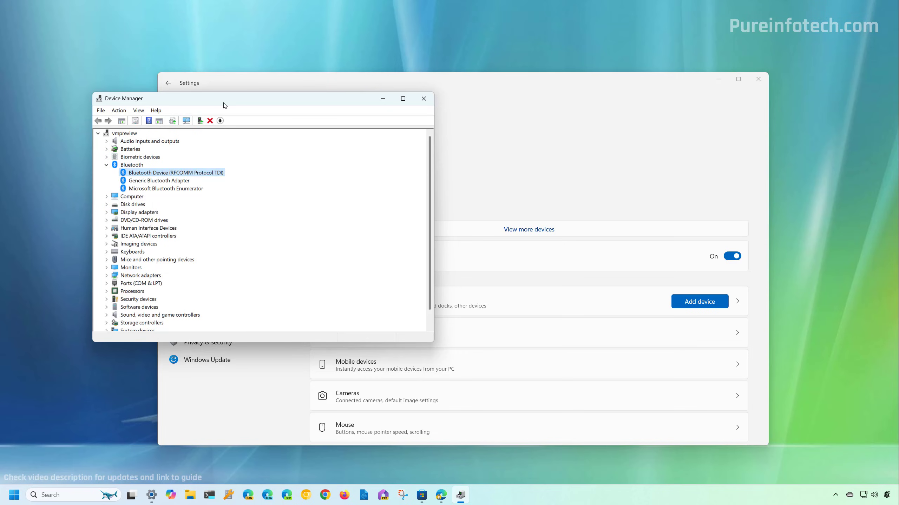